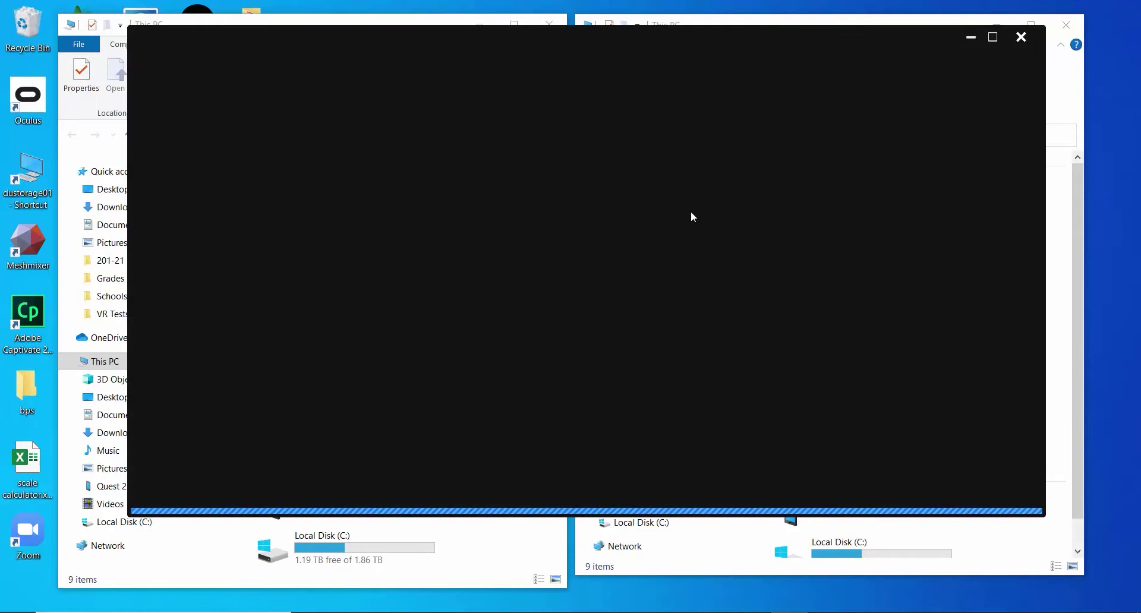
- Pick Twinmotion EDU 2022.1 Preview 2 on the launcher's Twinmotion page and launch it, returning to This PC
click(634, 70)
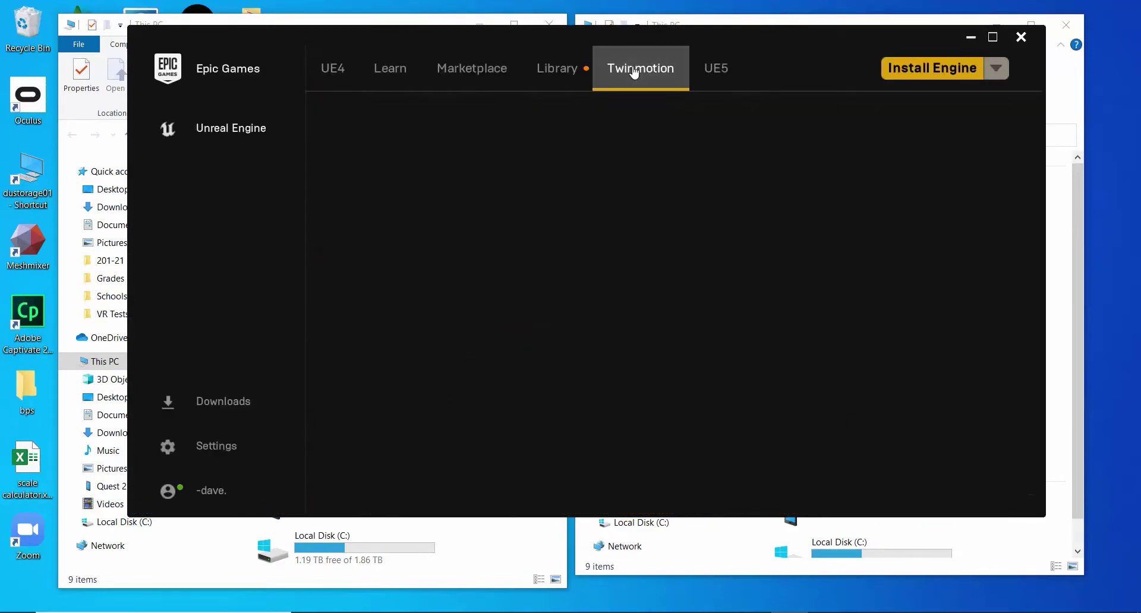
click(609, 355)
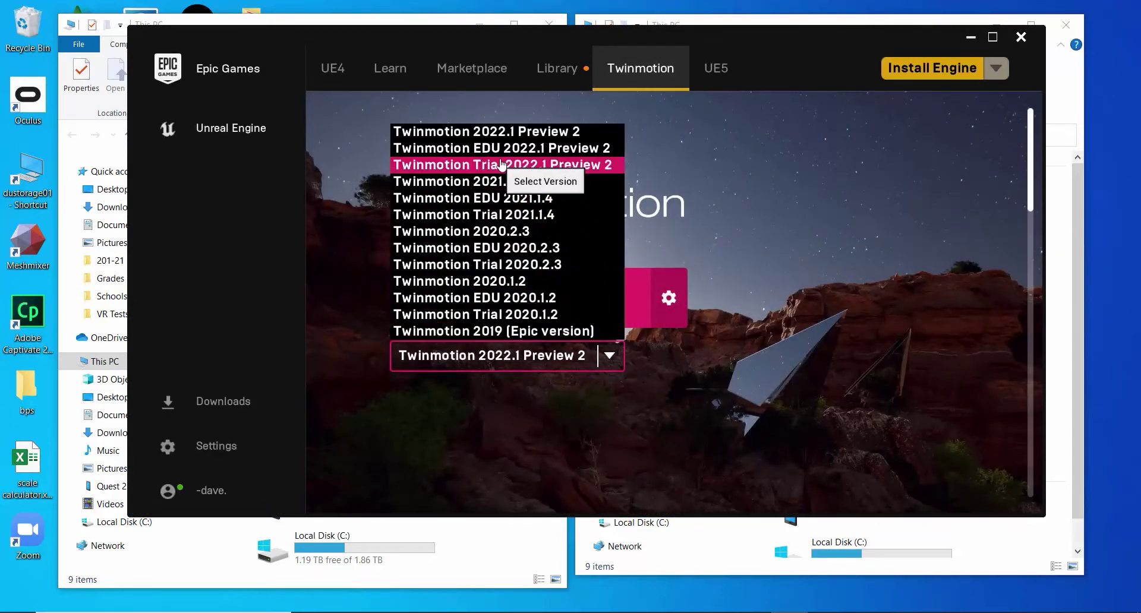
click(532, 150)
click(548, 300)
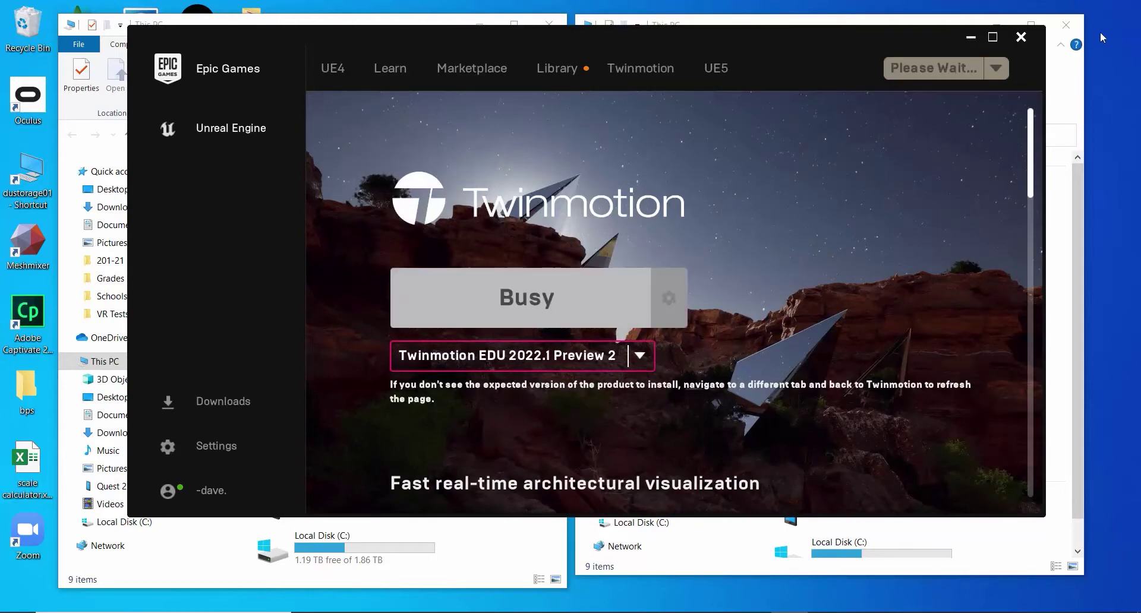
click(1075, 354)
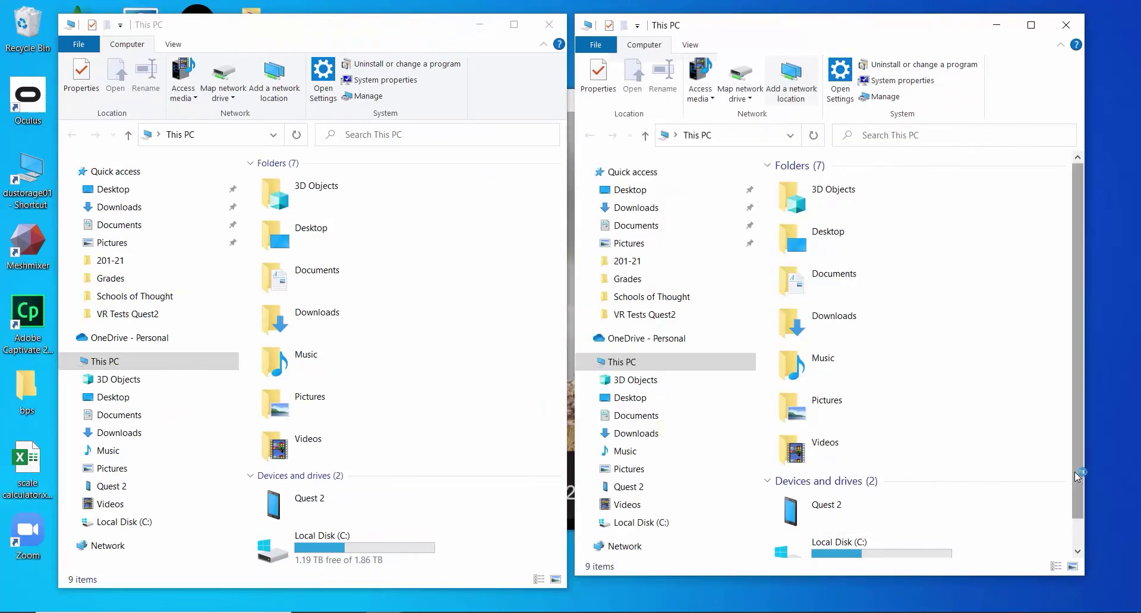
scroll(1070, 532, down, 1)
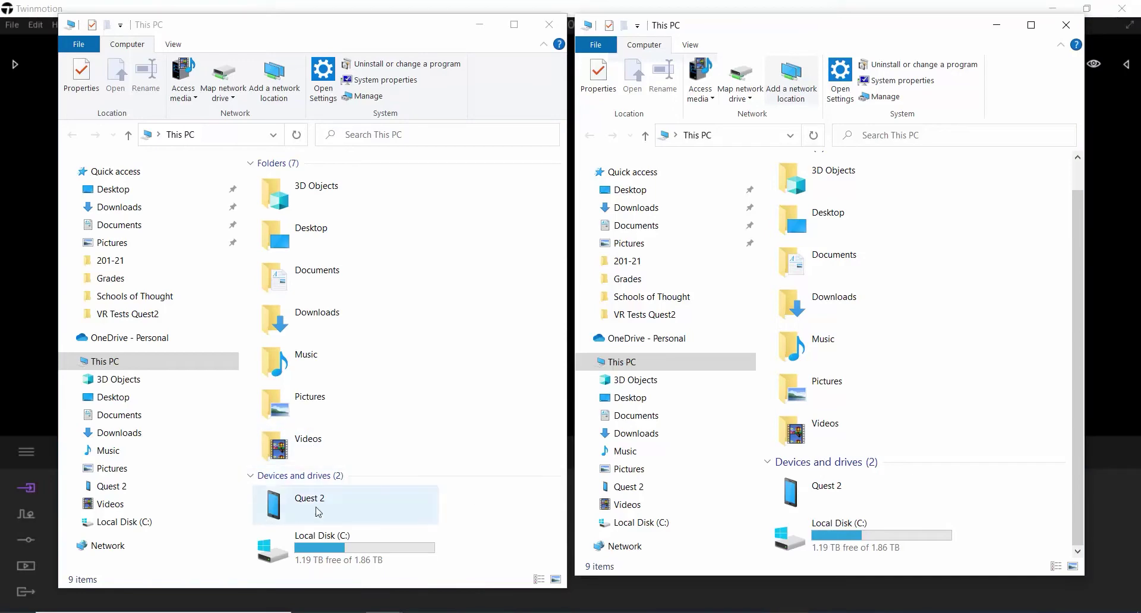
- Open the recent project ThornQuest.tm in Twinmotion
click(550, 7)
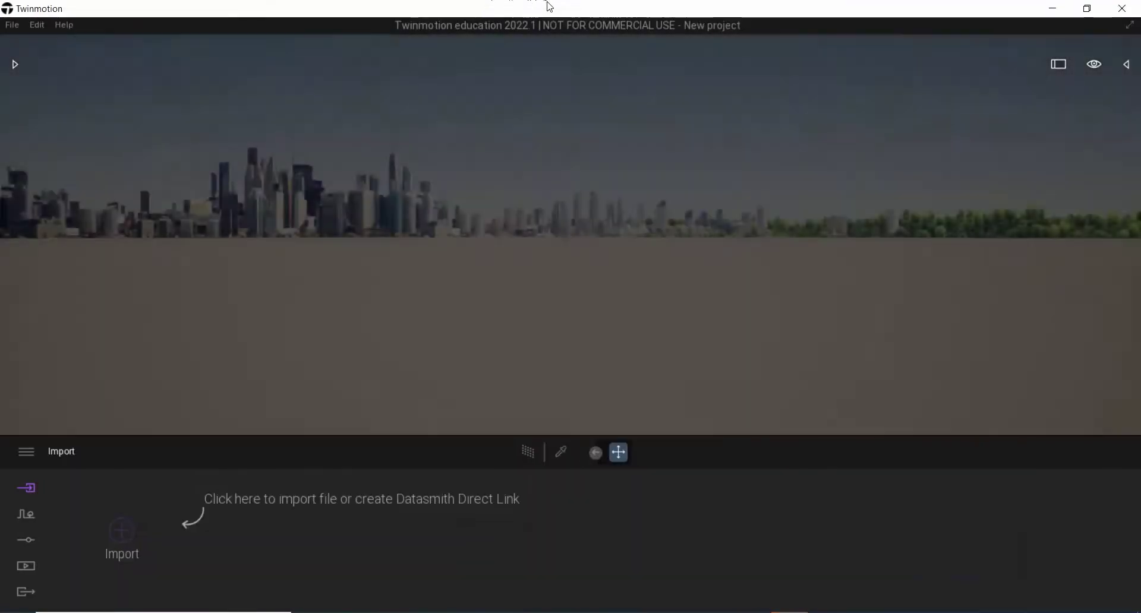
click(12, 25)
mouse_move(33, 81)
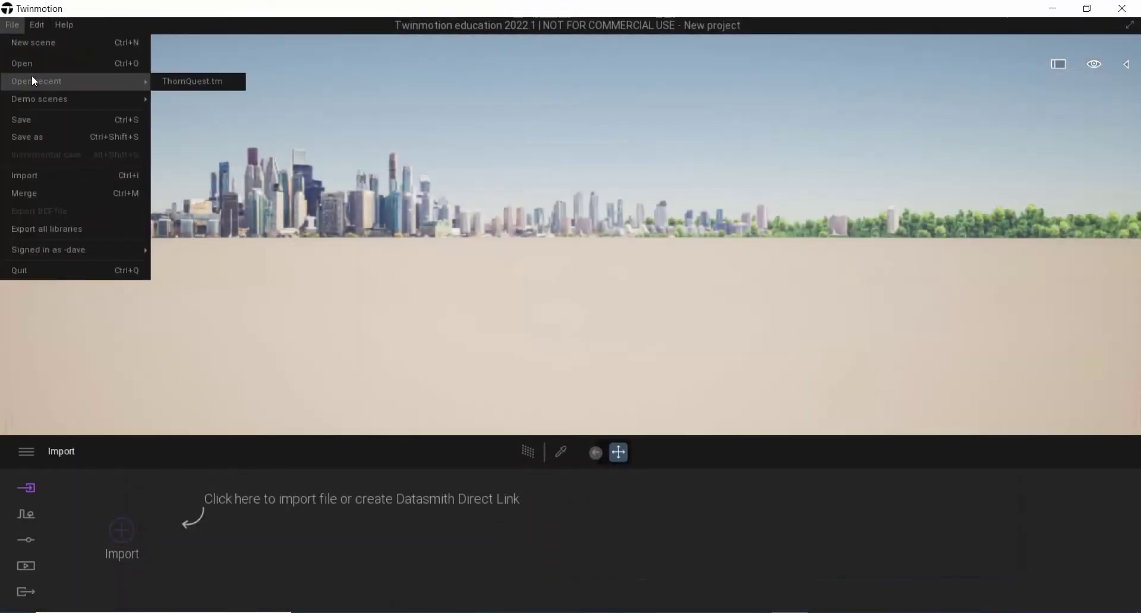
click(179, 81)
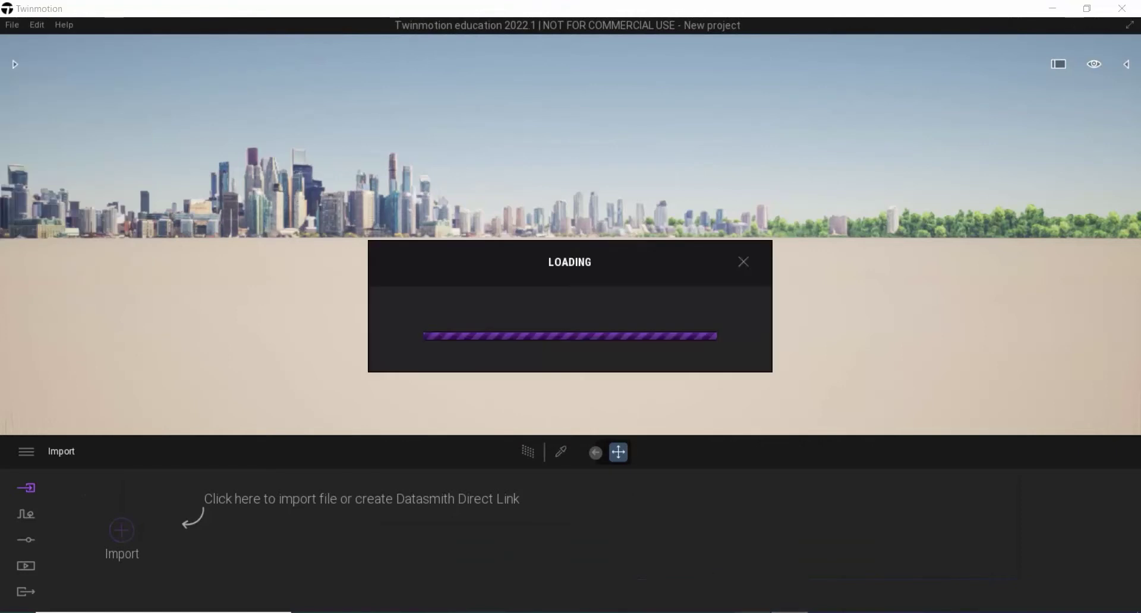
key(alt+Tab)
key(alt+Tab)
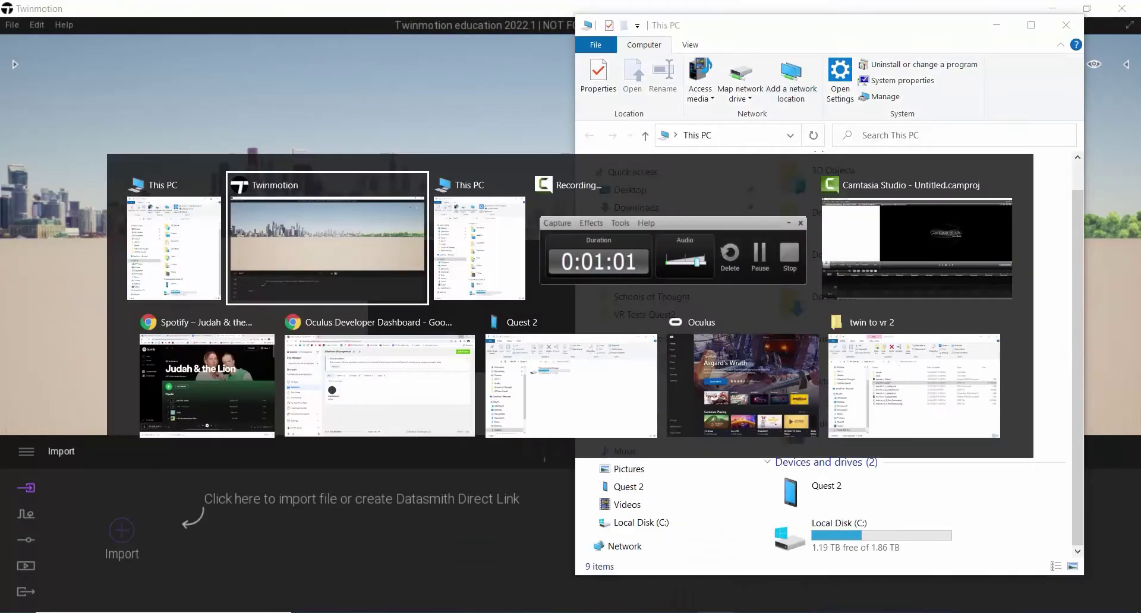
key(alt+Tab)
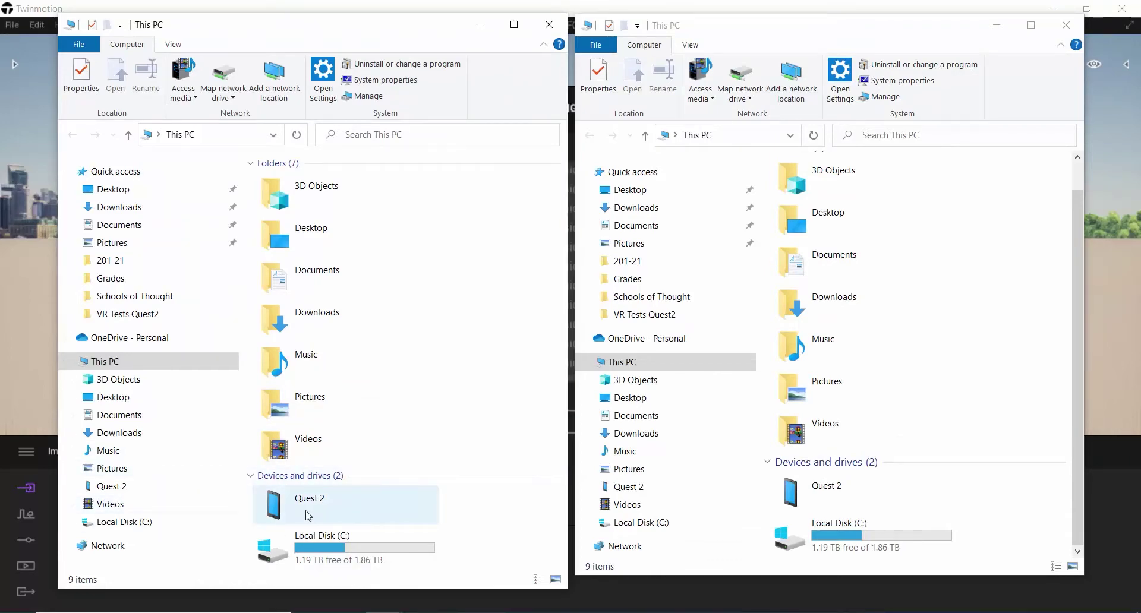
- Skip the missing files so ThornQuest keeps loading, then switch back to File Explorer
click(638, 595)
click(742, 500)
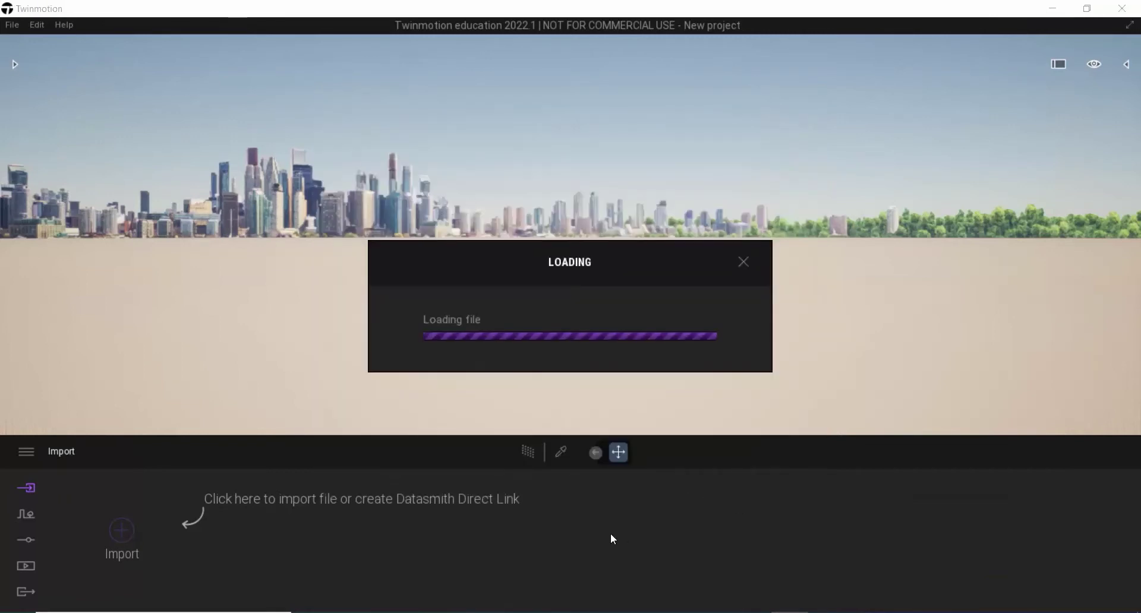
key(alt+Tab)
key(alt+Tab)
key(Tab)
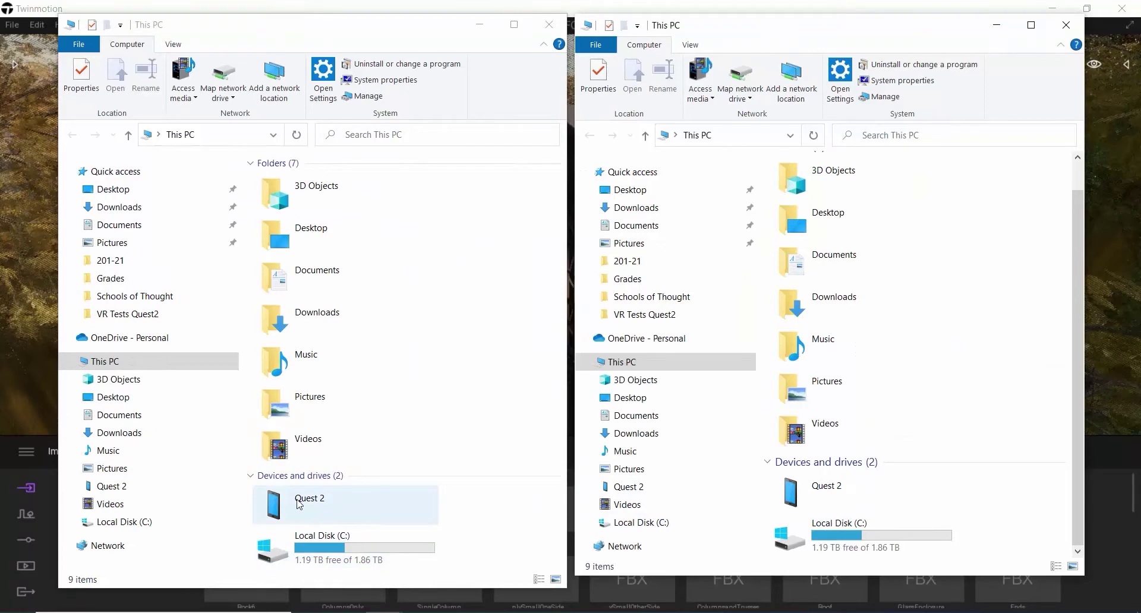
- Browse the Quest 2's internal shared storage to the Movies folder holding Video10.mp4
double_click(316, 510)
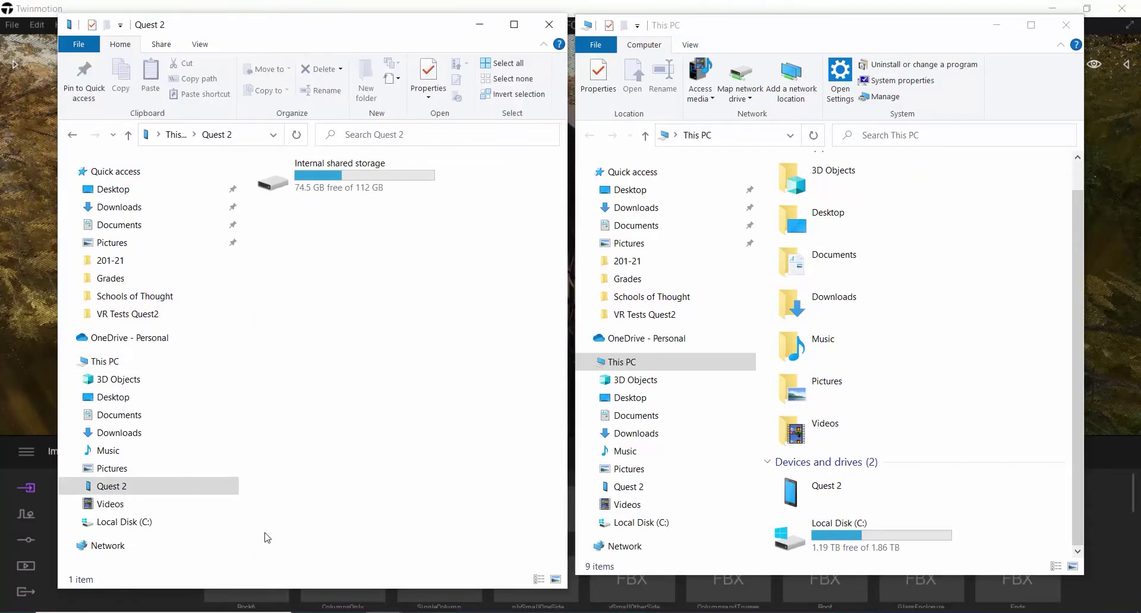
double_click(328, 173)
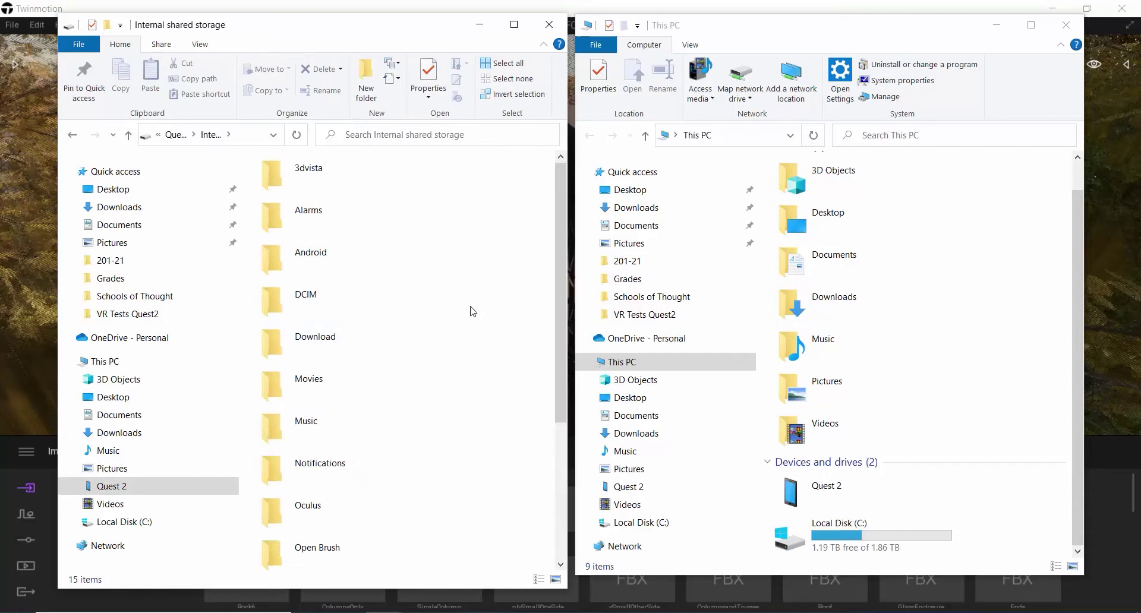
drag(558, 325, 554, 394)
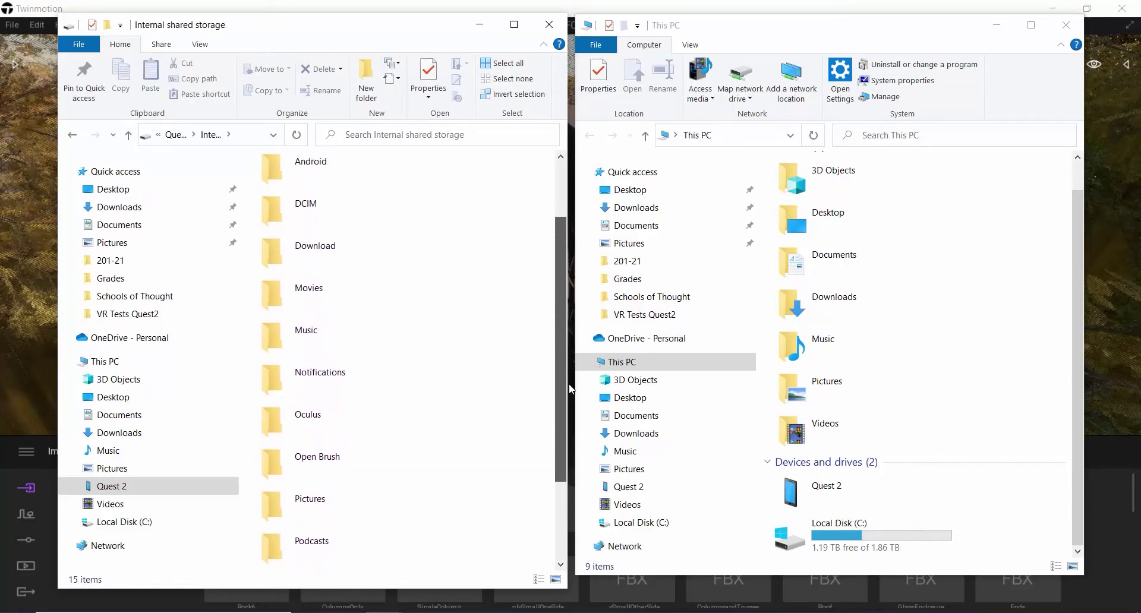
double_click(278, 299)
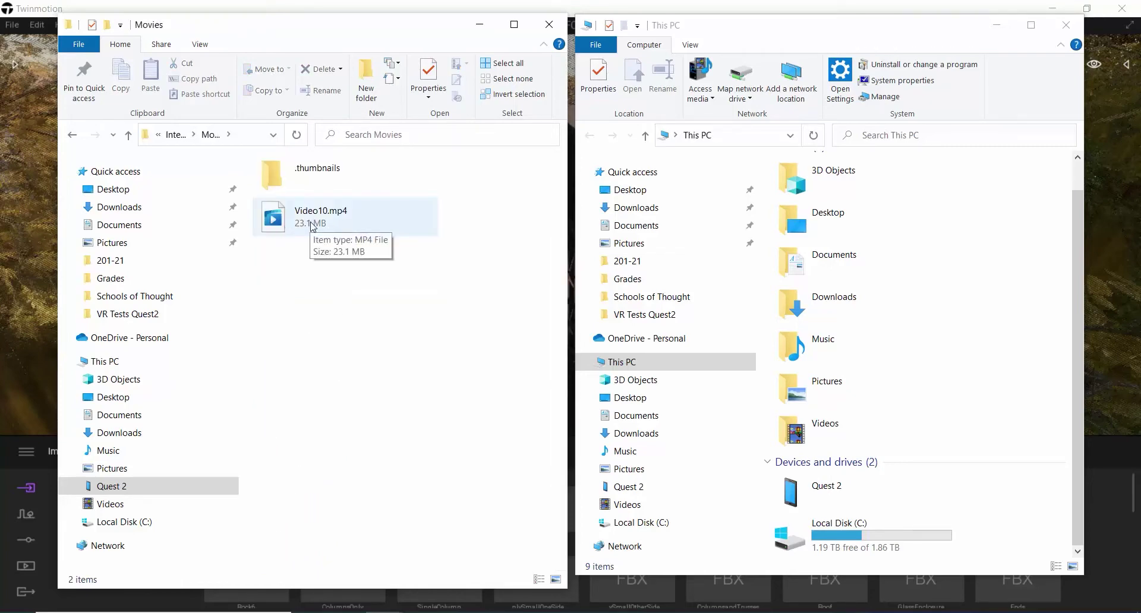
- In the right window, open Local Disk (C:) > Drury > Scholarship > VR Tests Quest2
double_click(844, 532)
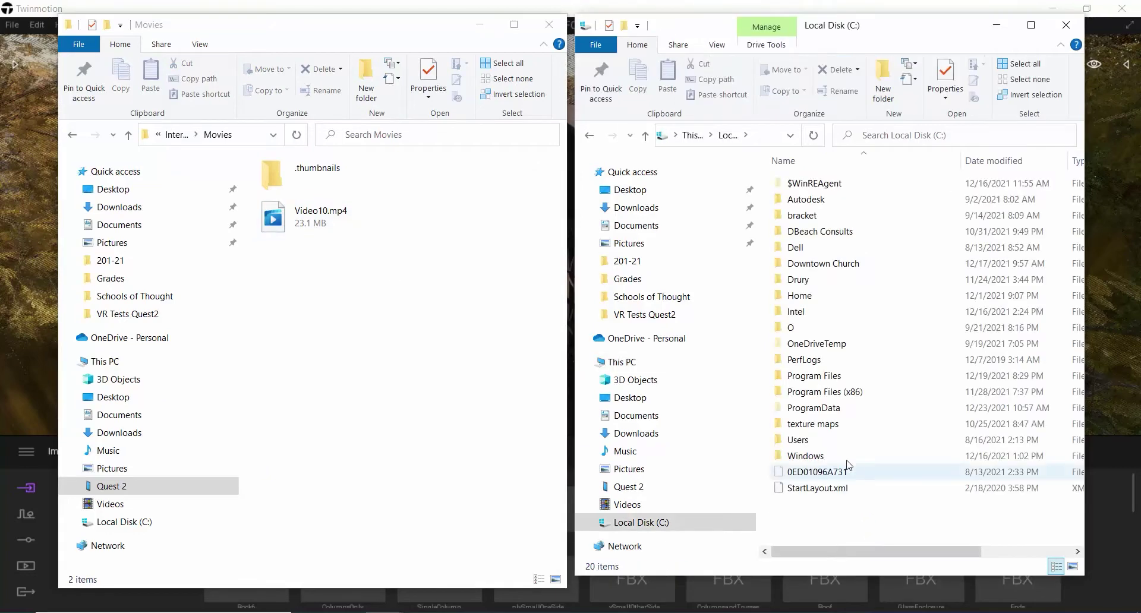
double_click(811, 281)
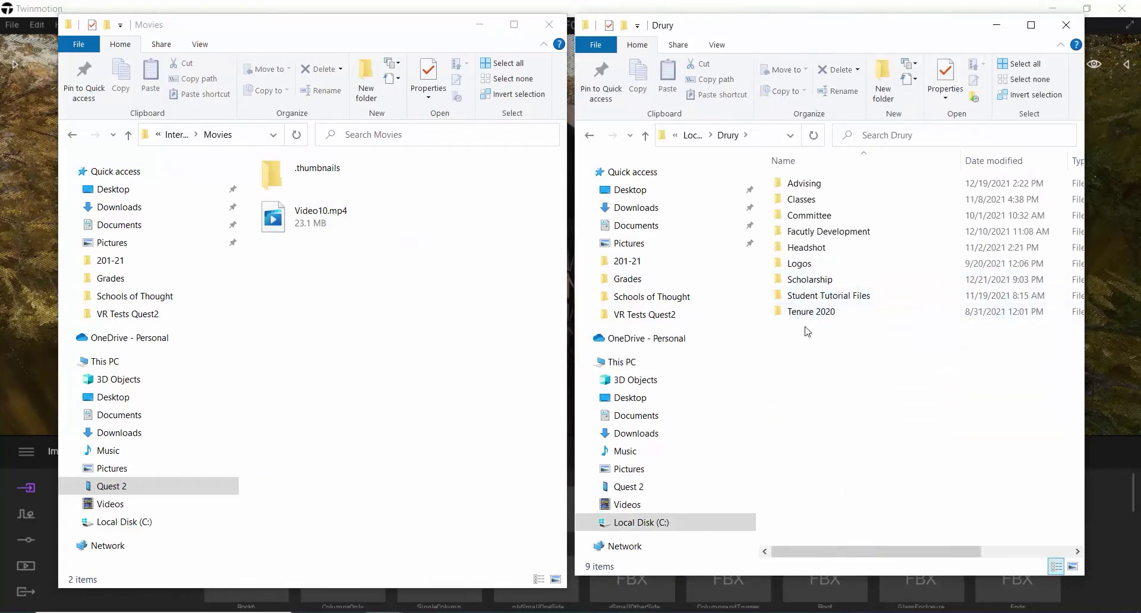
click(816, 284)
double_click(817, 285)
double_click(819, 532)
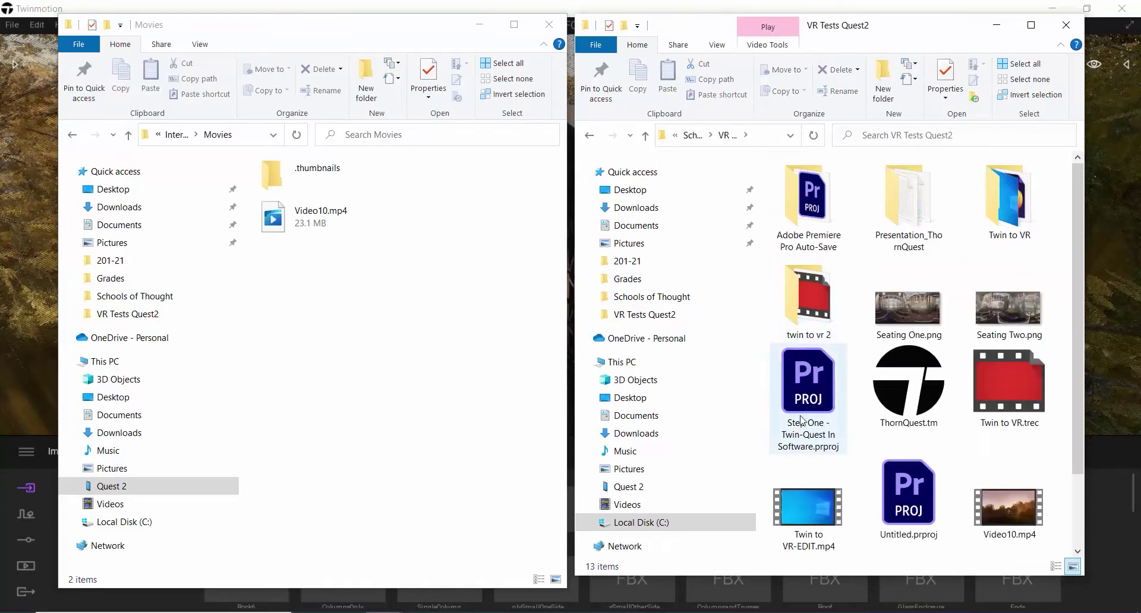
drag(1077, 389, 1082, 432)
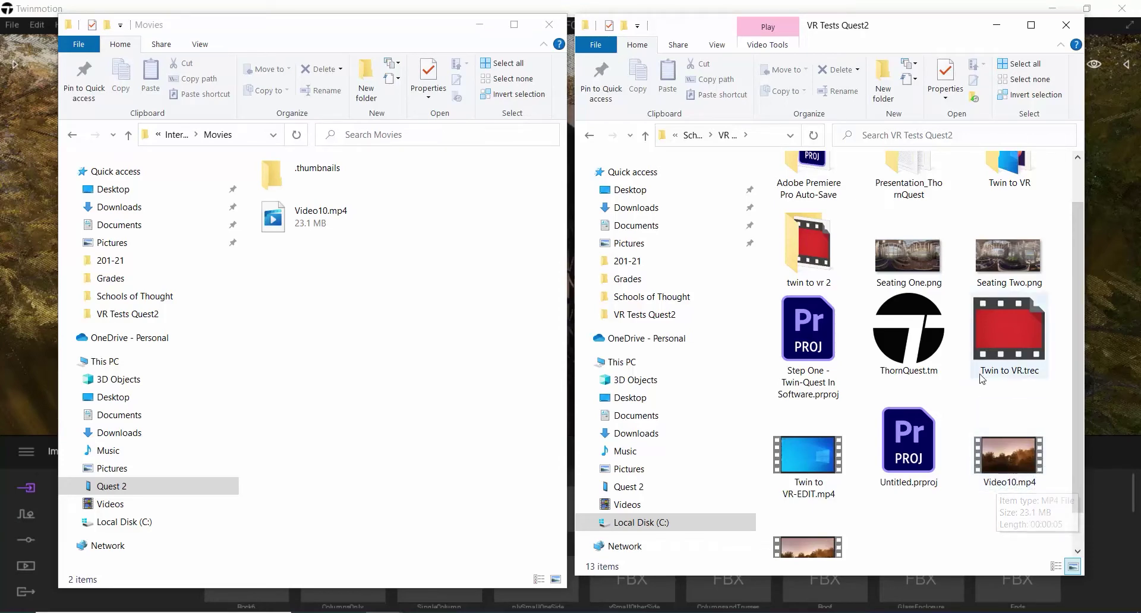
- Go back to the headset's internal storage to reach its Pictures folder with Seating One.png and Seating Two.png
scroll(895, 350, up, 1)
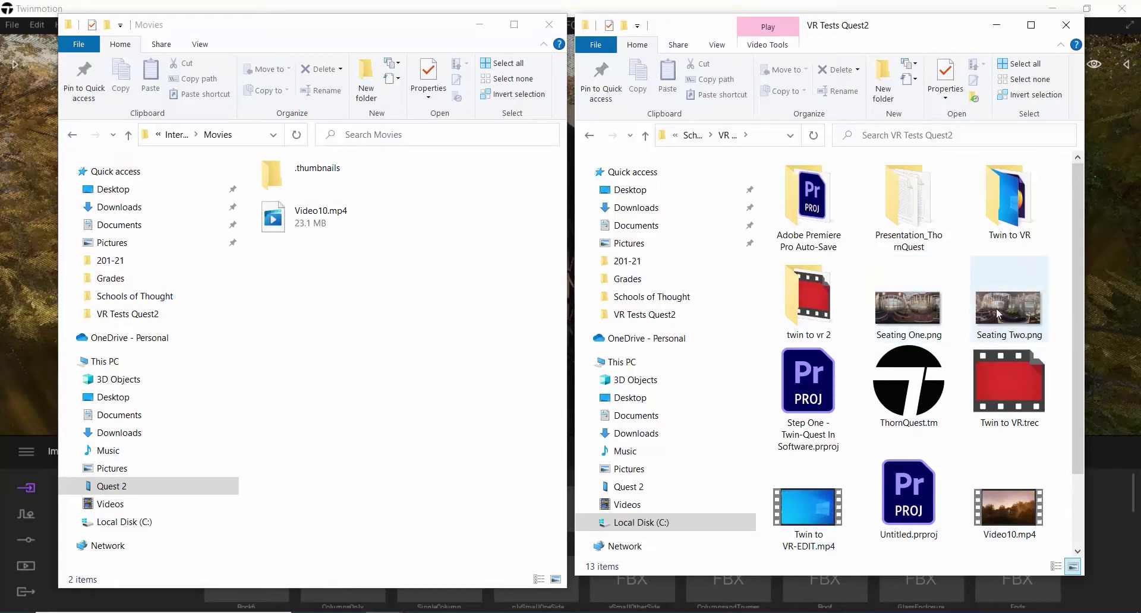
click(72, 135)
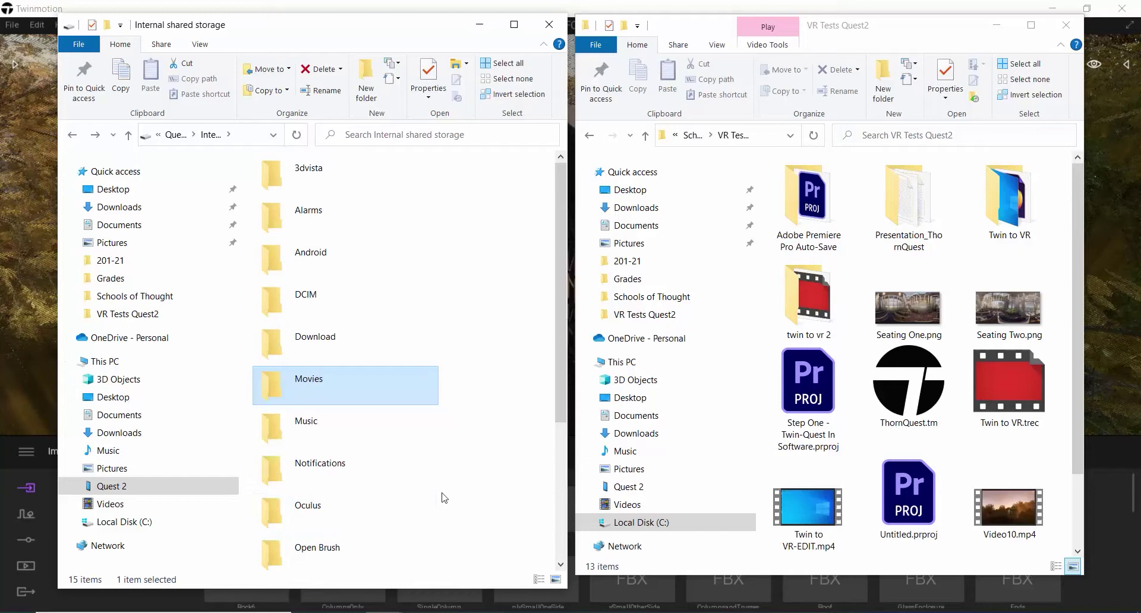
scroll(428, 490, down, 2)
double_click(306, 513)
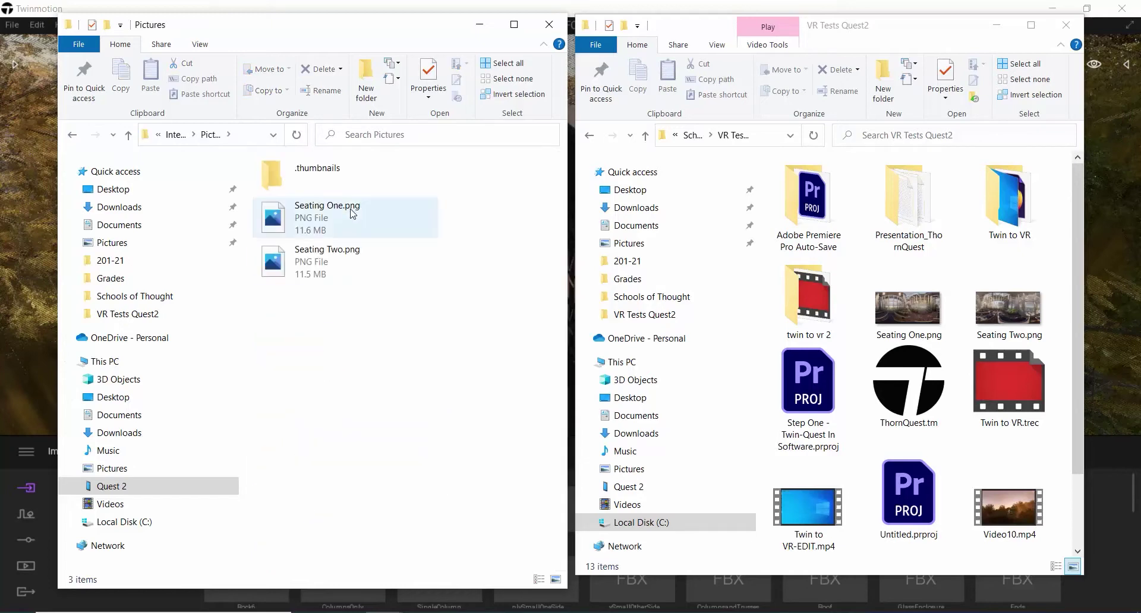